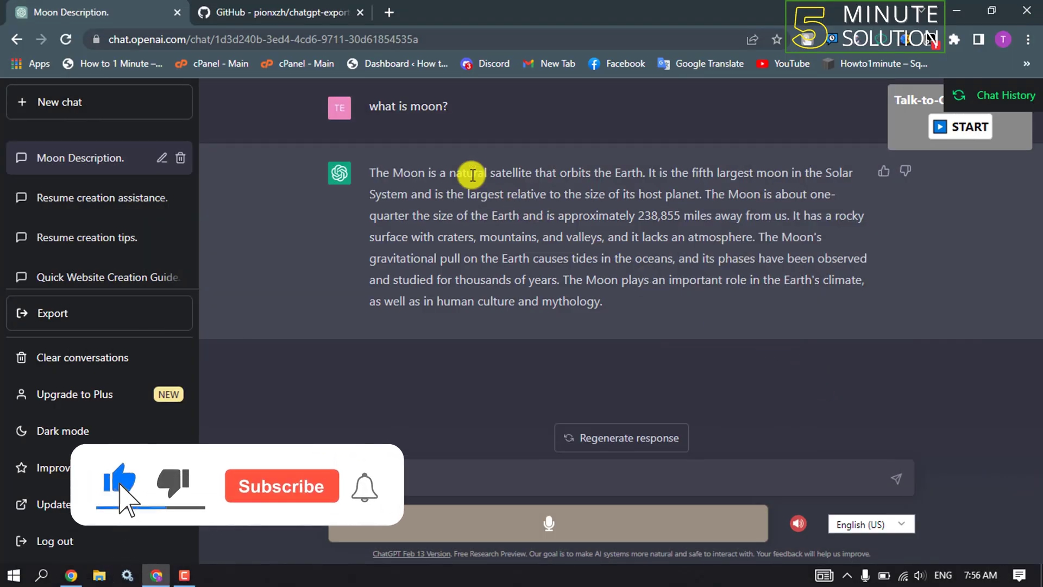
Switch to the GitHub pionxzh/chatgpt-exporter project page tab
click(277, 13)
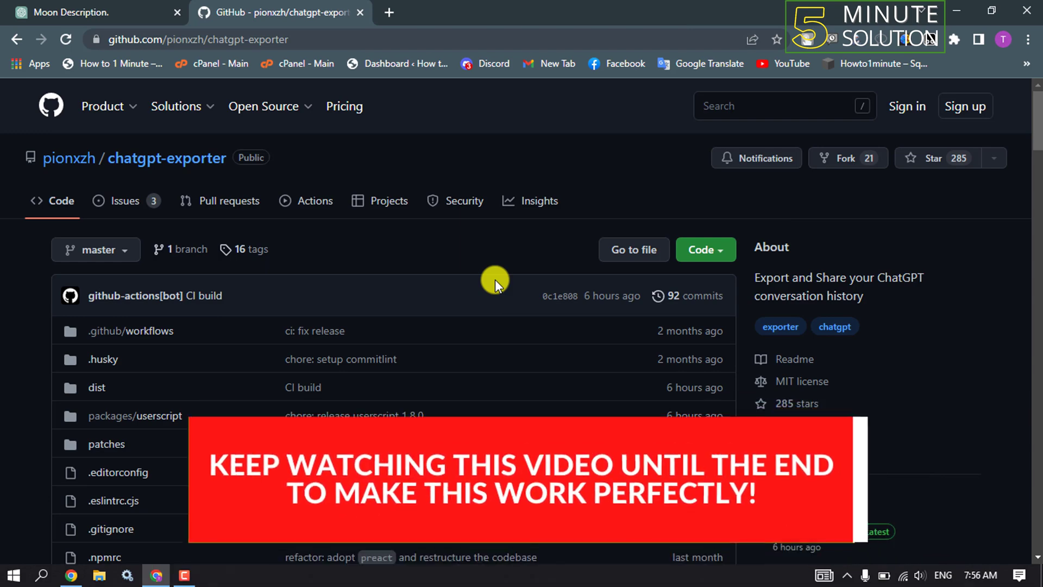
scroll(480, 299, down, 1)
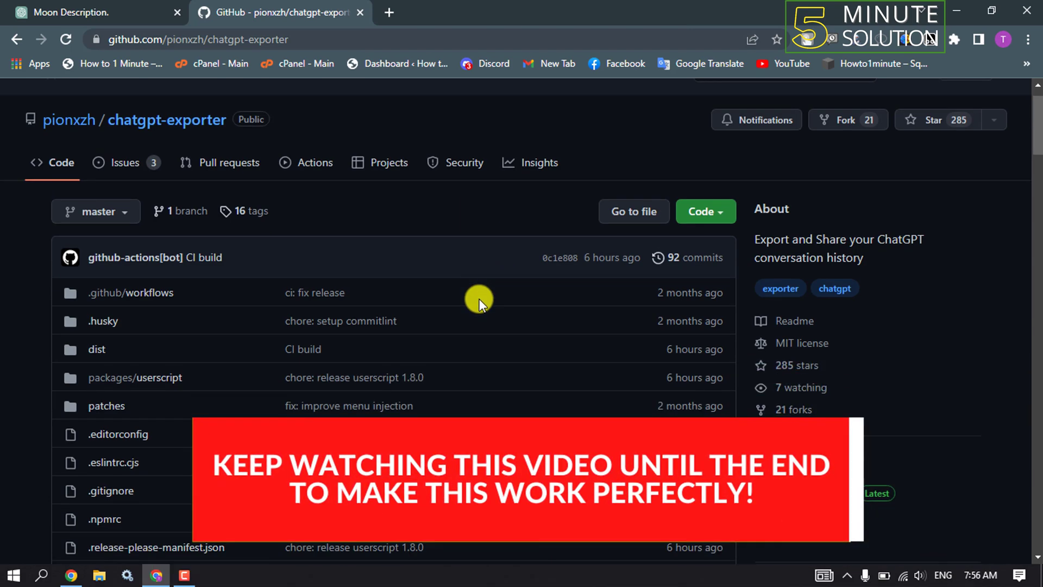
scroll(479, 299, down, 8)
scroll(480, 298, down, 5)
scroll(480, 299, down, 2)
scroll(478, 298, down, 2)
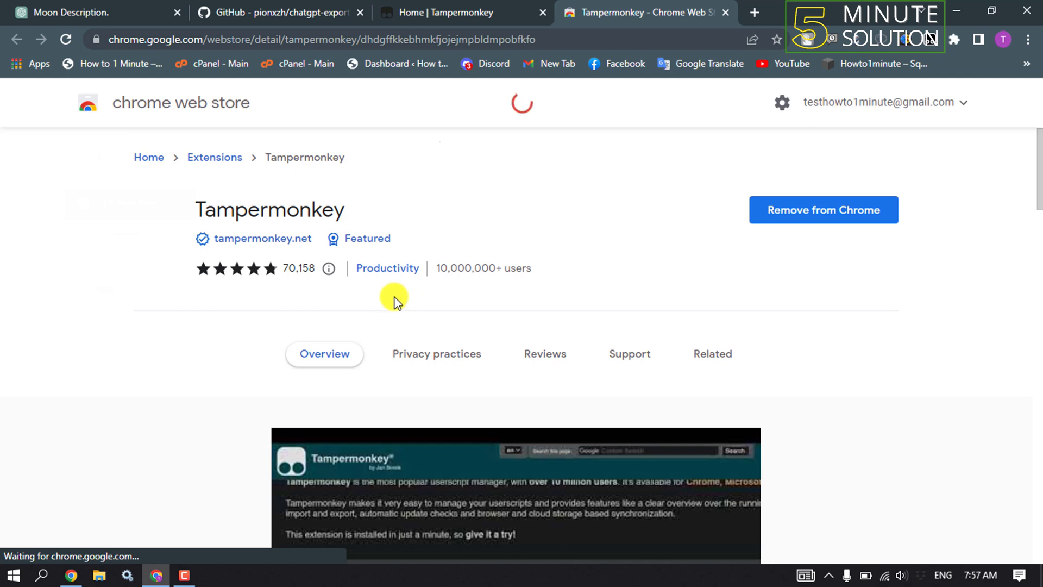
Check the Extensions menu to confirm Tampermonkey is installed, then dismiss it
click(949, 43)
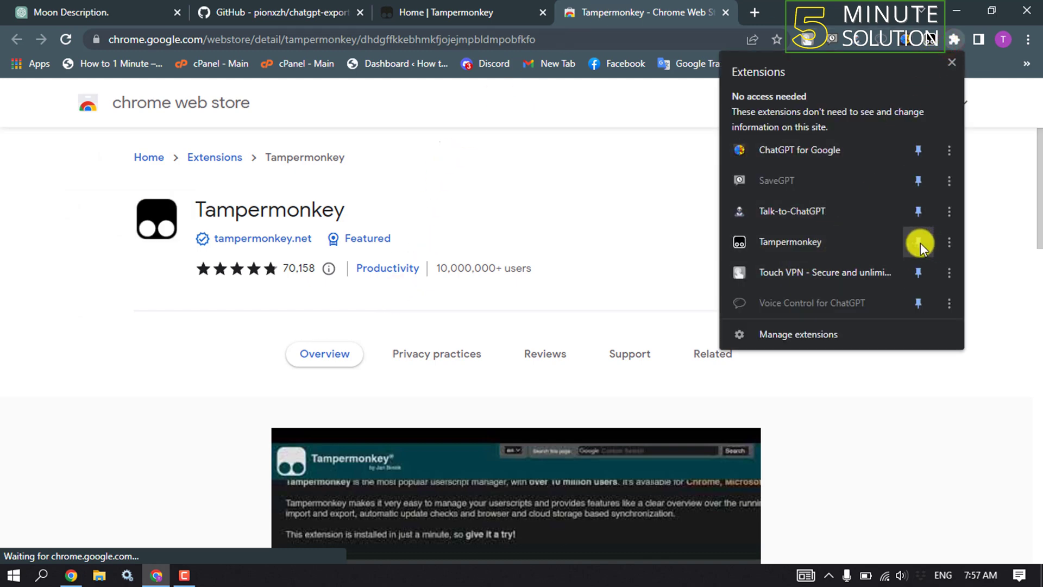
click(591, 190)
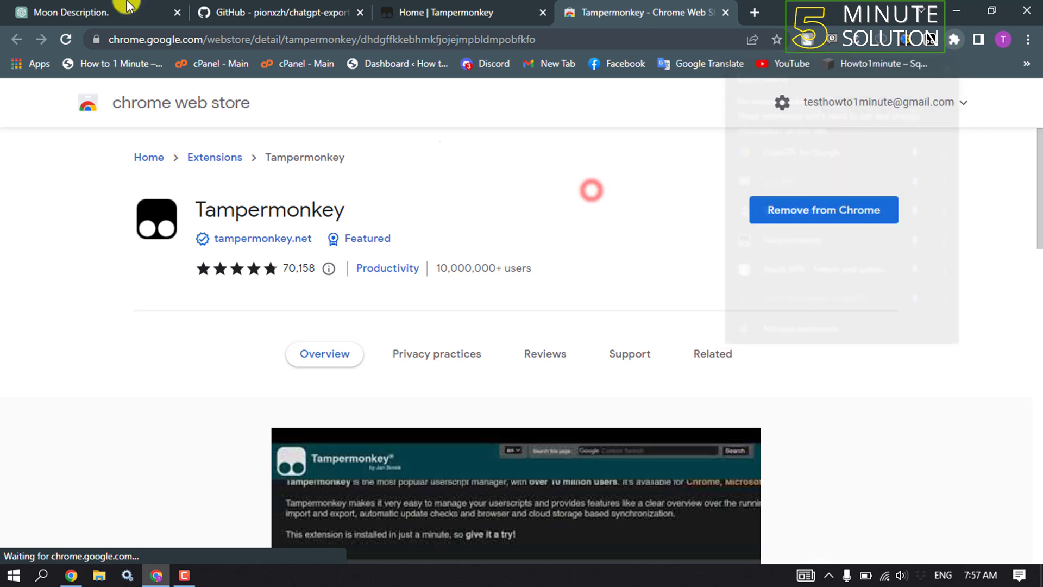
Return to the chatgpt-exporter page, then close it to get back to Moon Description
click(277, 12)
scroll(379, 361, up, 5)
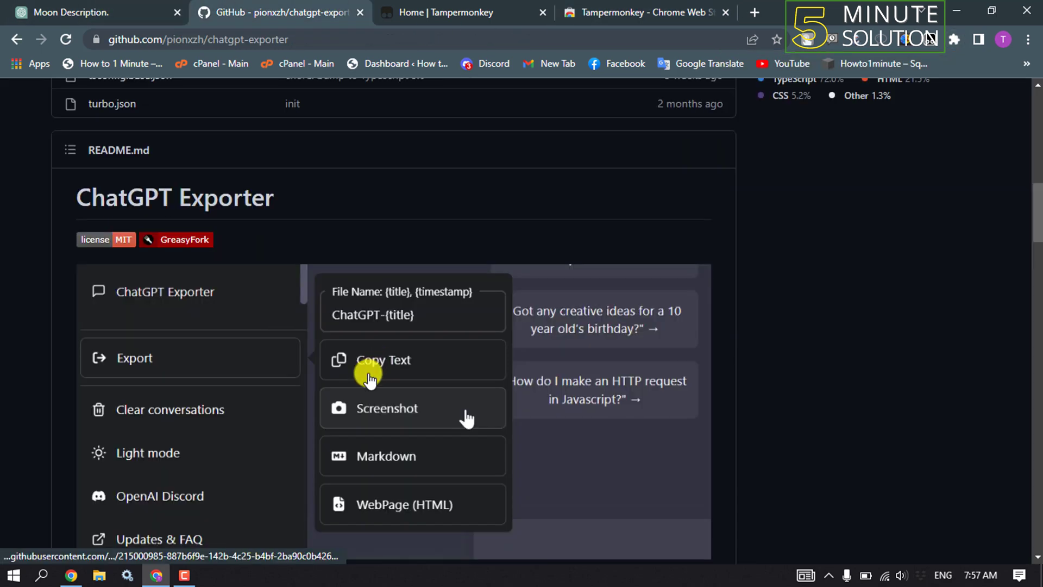
scroll(303, 190, down, 2)
scroll(305, 186, down, 2)
scroll(305, 187, down, 3)
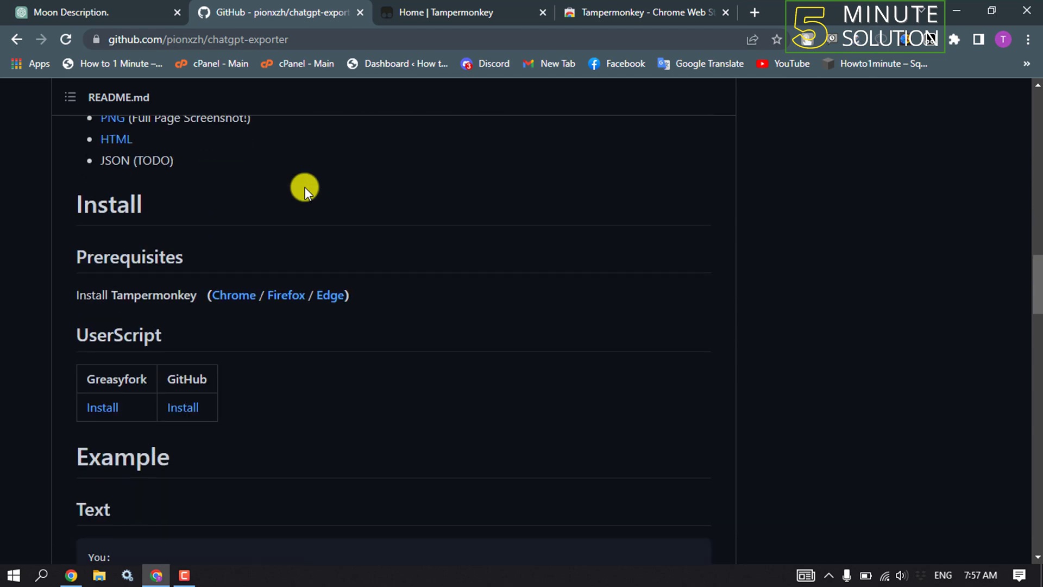
scroll(302, 204, down, 1)
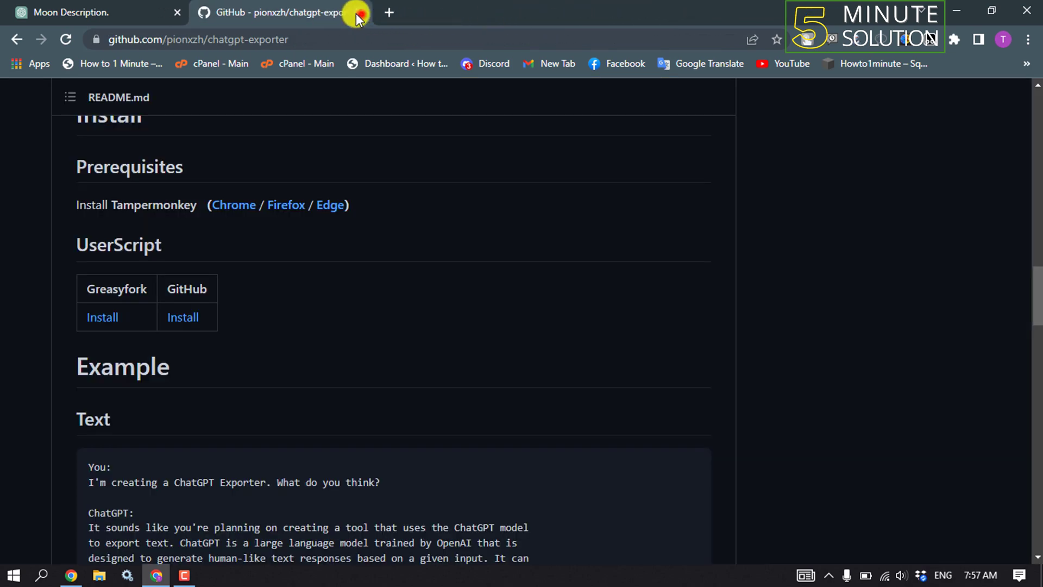
click(356, 13)
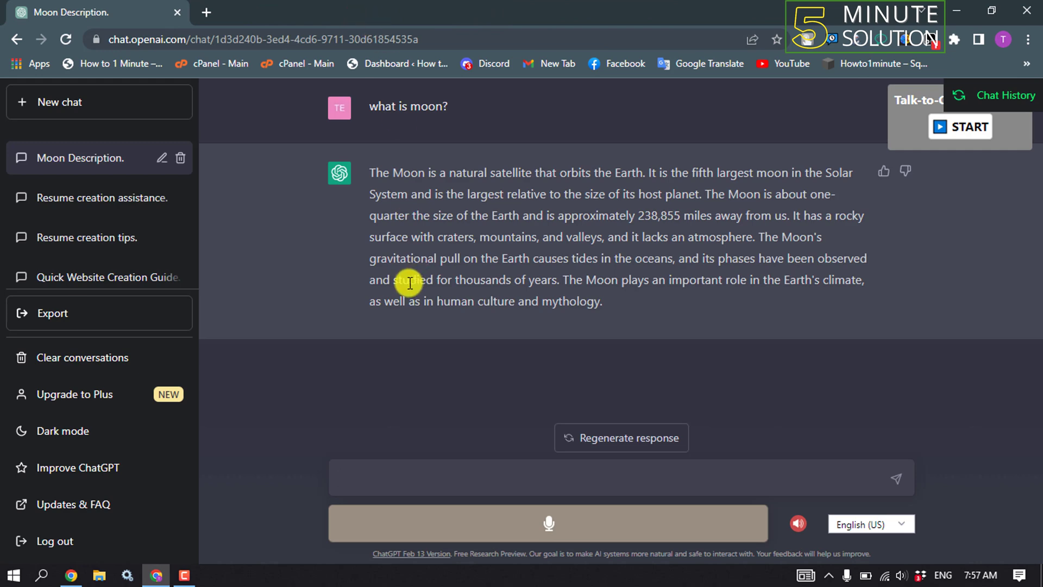
Export the Resume creation assistance conversation as PNG screenshots
click(73, 196)
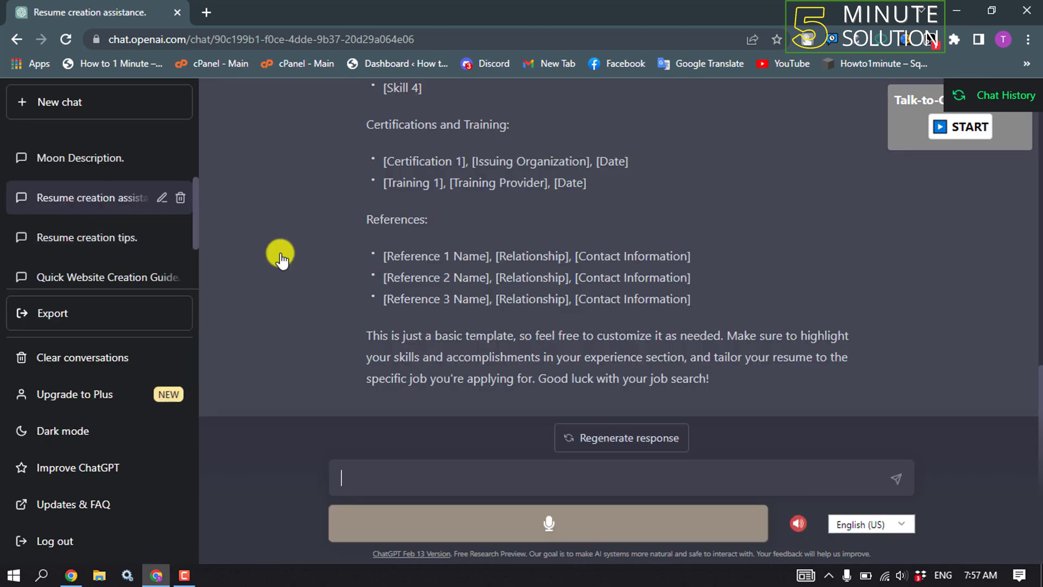
scroll(326, 359, up, 5)
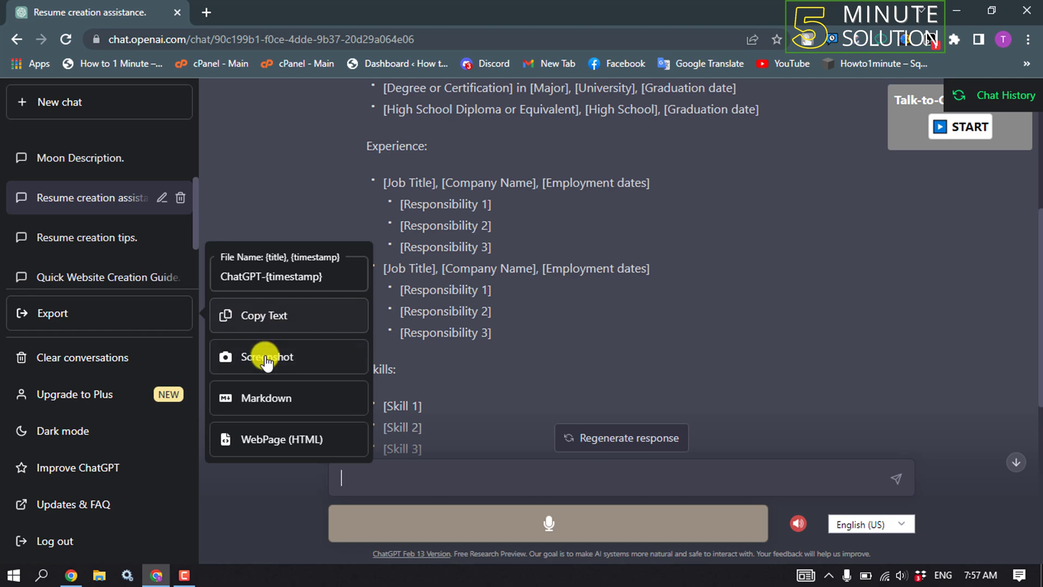
click(302, 359)
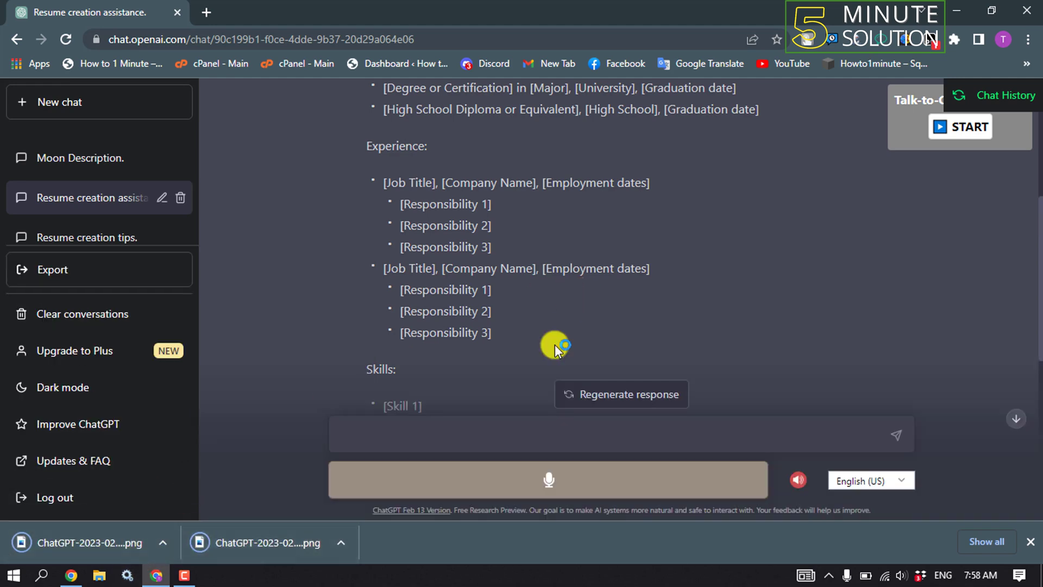
click(102, 575)
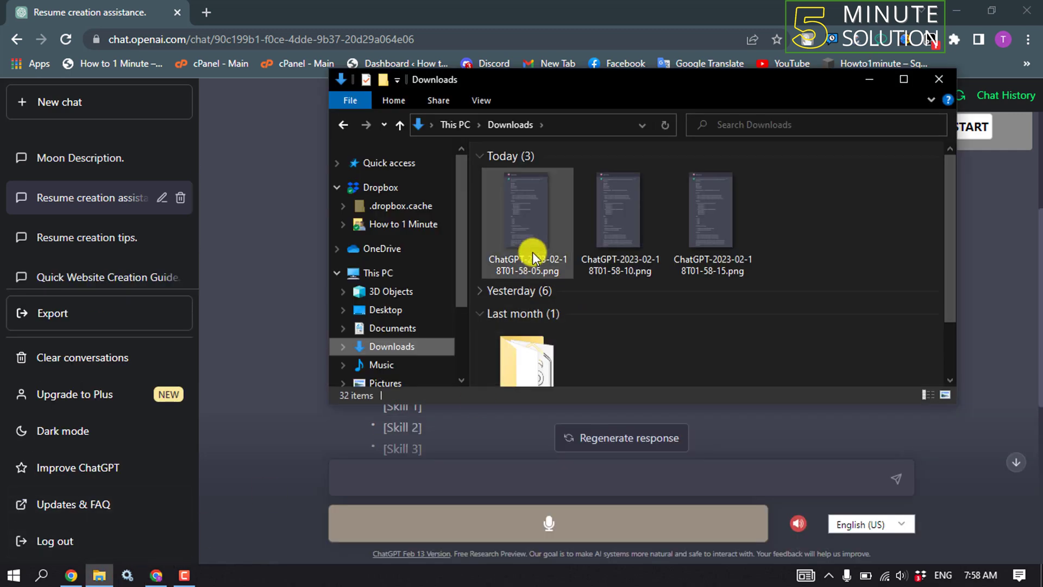
Open the first downloaded PNG in a Chrome tab at full size, then return to the resume chat
click(532, 249)
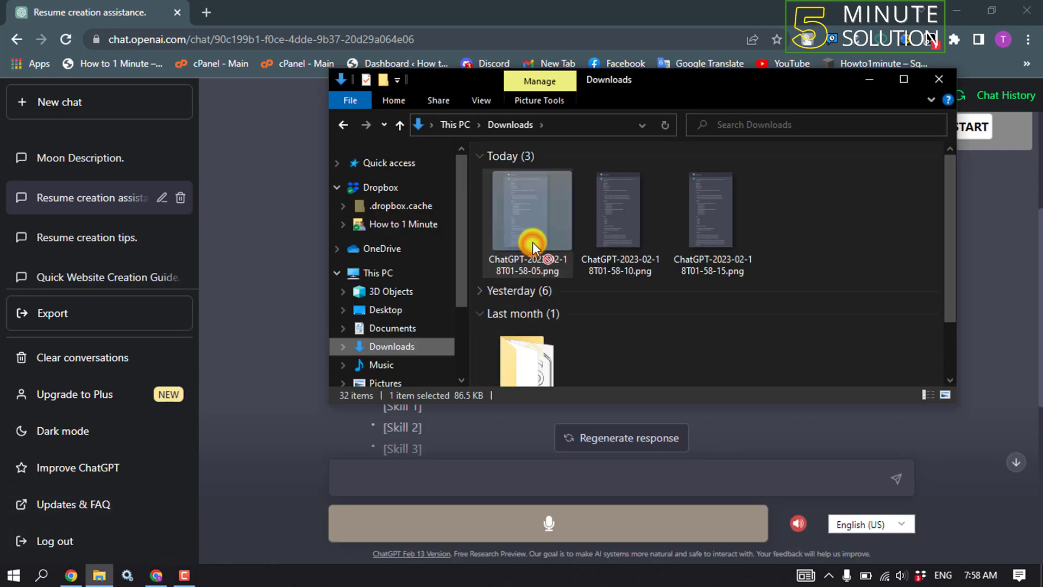
drag(530, 252, 342, 10)
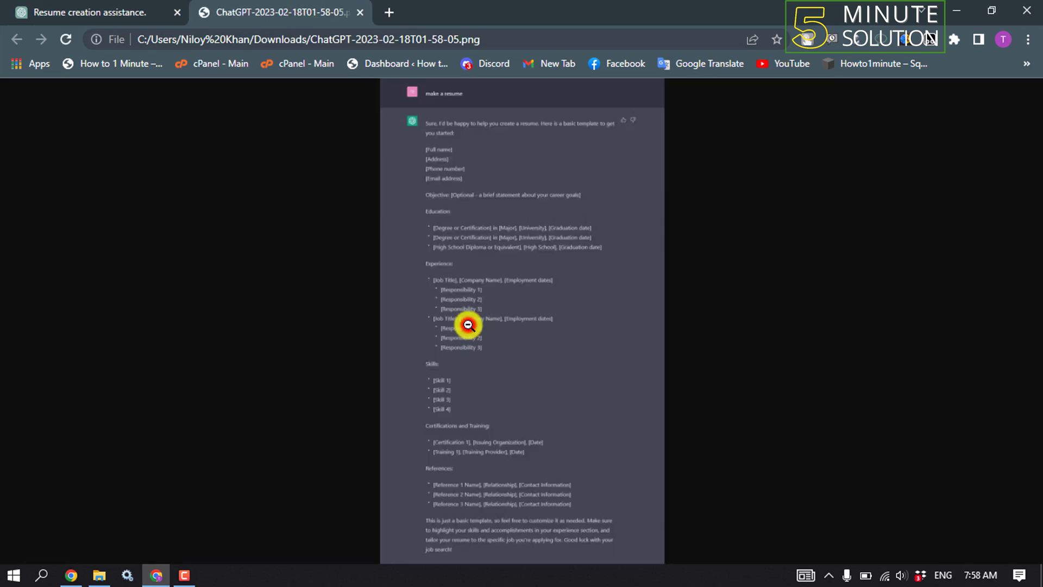
click(456, 337)
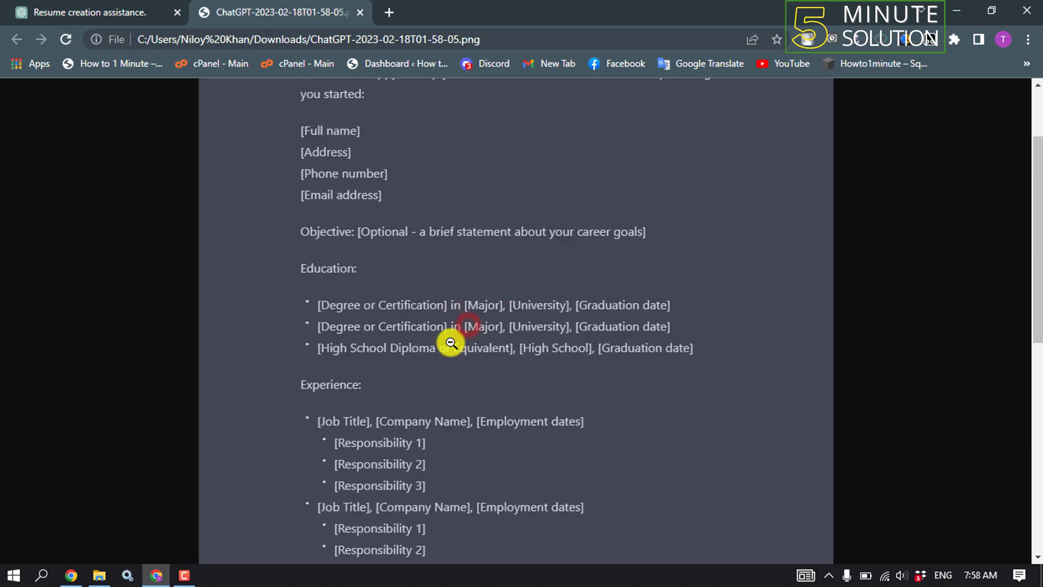
scroll(456, 337, up, 3)
scroll(451, 342, down, 5)
scroll(447, 343, up, 5)
key(ctrl+Tab)
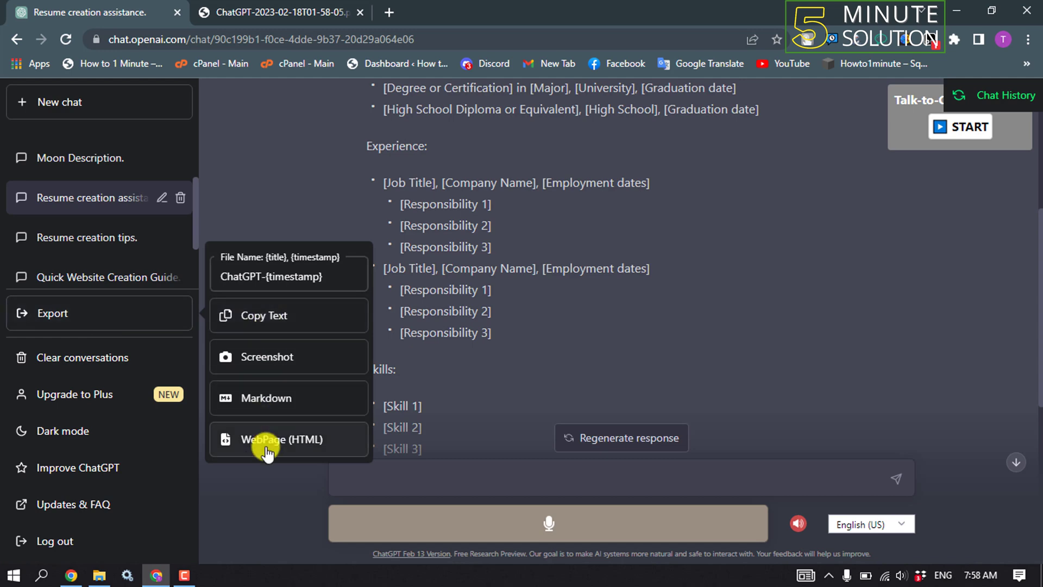
Export the resume conversation as WebPage (HTML) and open the Downloads folder
click(278, 440)
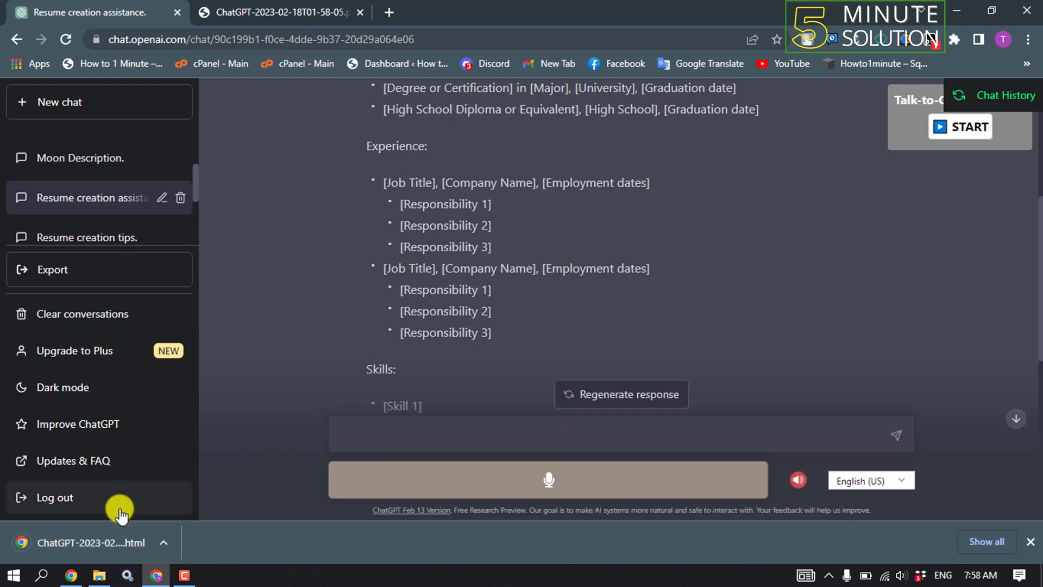
click(98, 575)
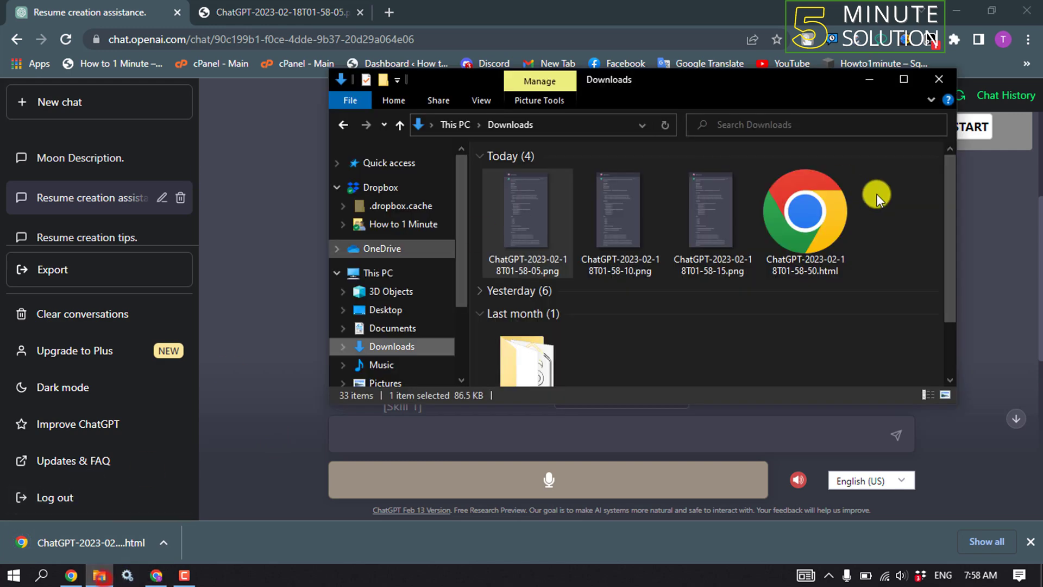
Drag the downloaded .html export onto Chrome's tab bar to view the ChatGPT Conversation page
drag(826, 245, 407, 8)
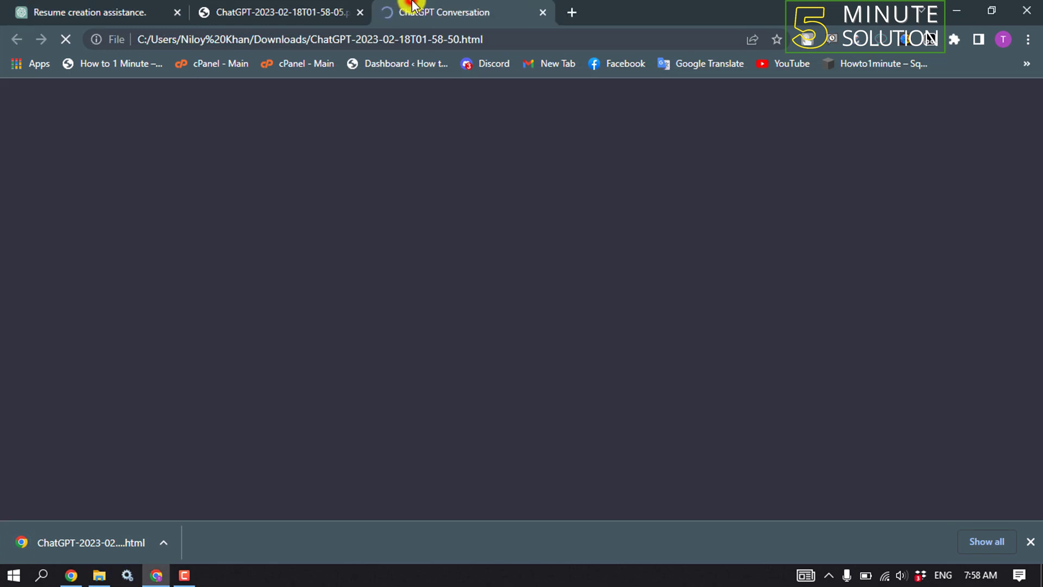
scroll(445, 303, down, 5)
scroll(441, 302, up, 10)
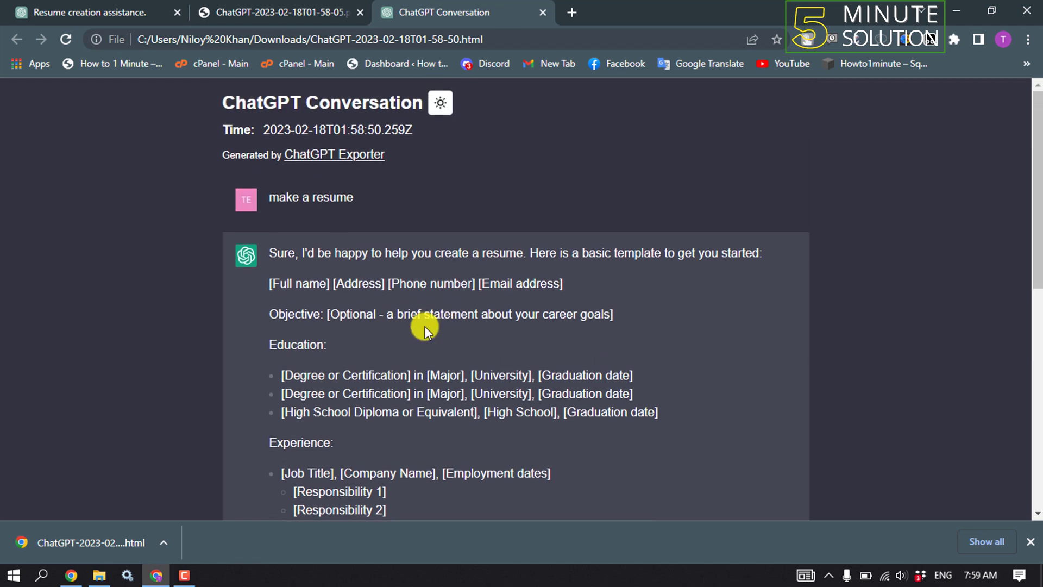
scroll(424, 327, down, 8)
scroll(424, 327, down, 1)
scroll(423, 327, up, 10)
scroll(422, 328, down, 5)
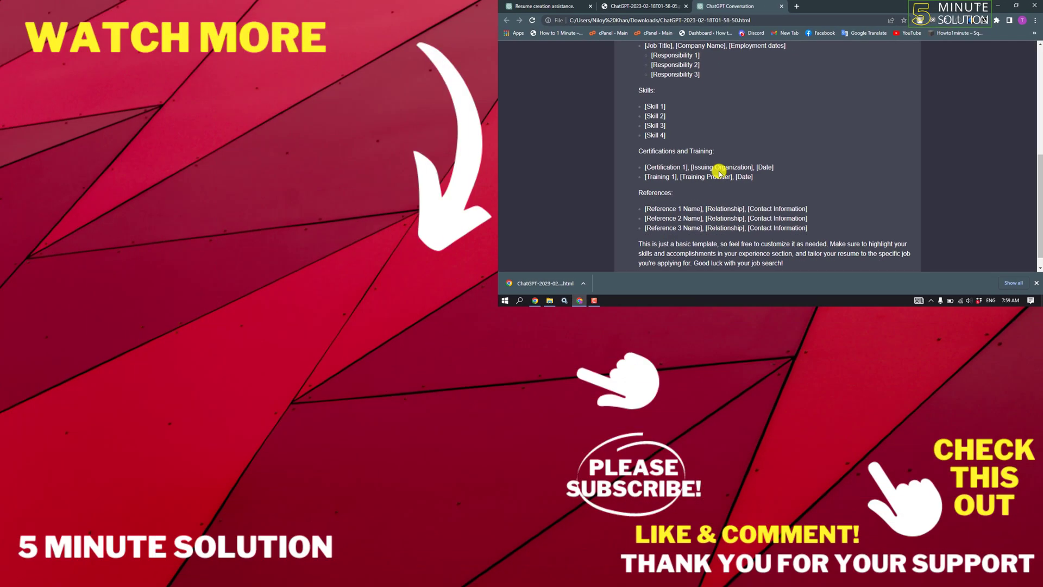